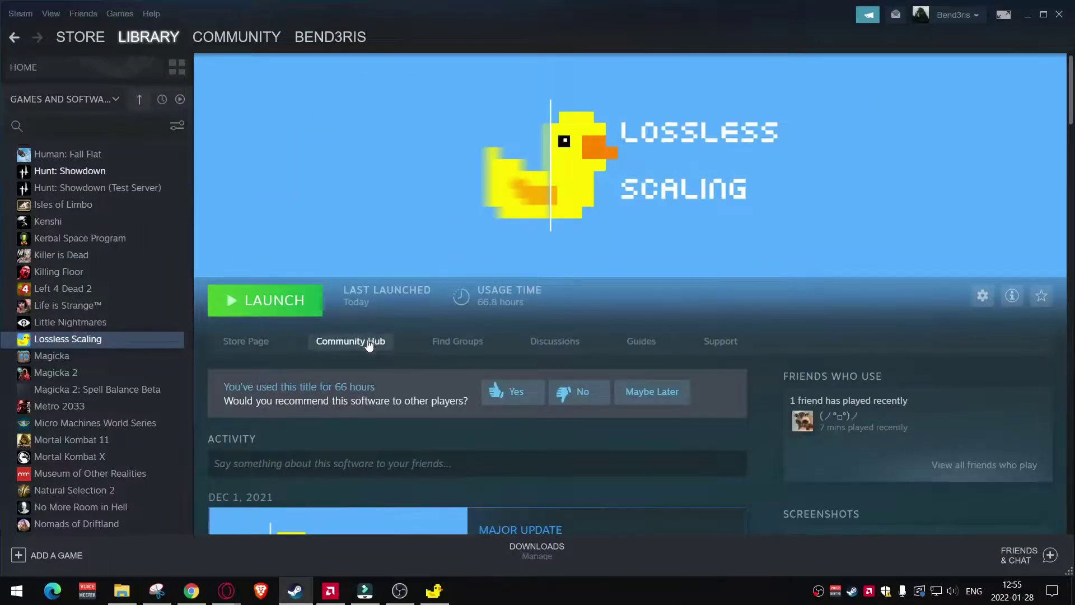
Open the Lossless Scaling community hub discussions and read the 2.0.8 release topic.
click(367, 344)
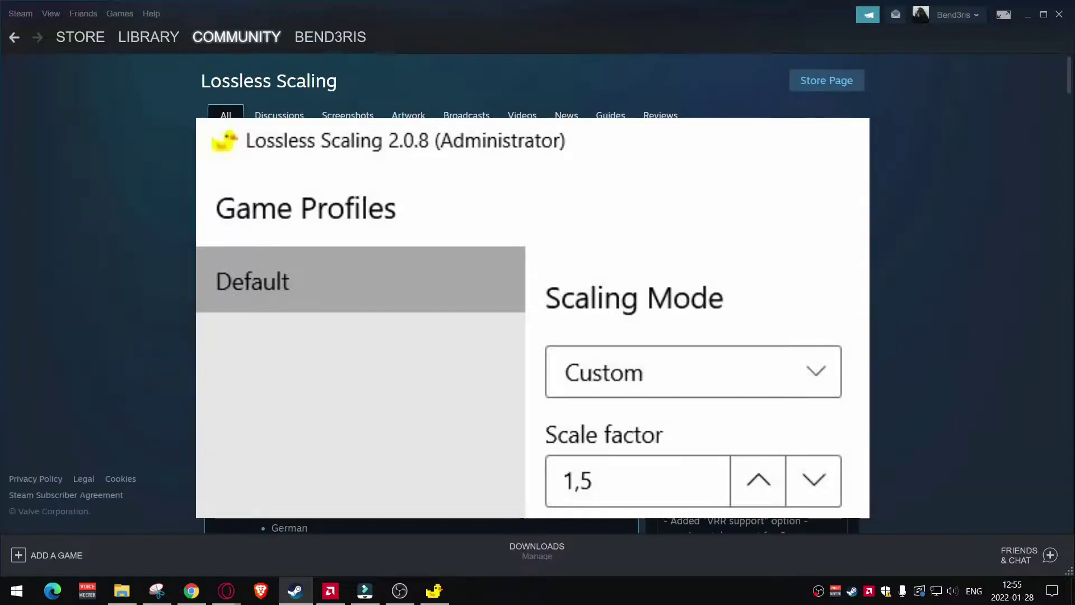
click(279, 115)
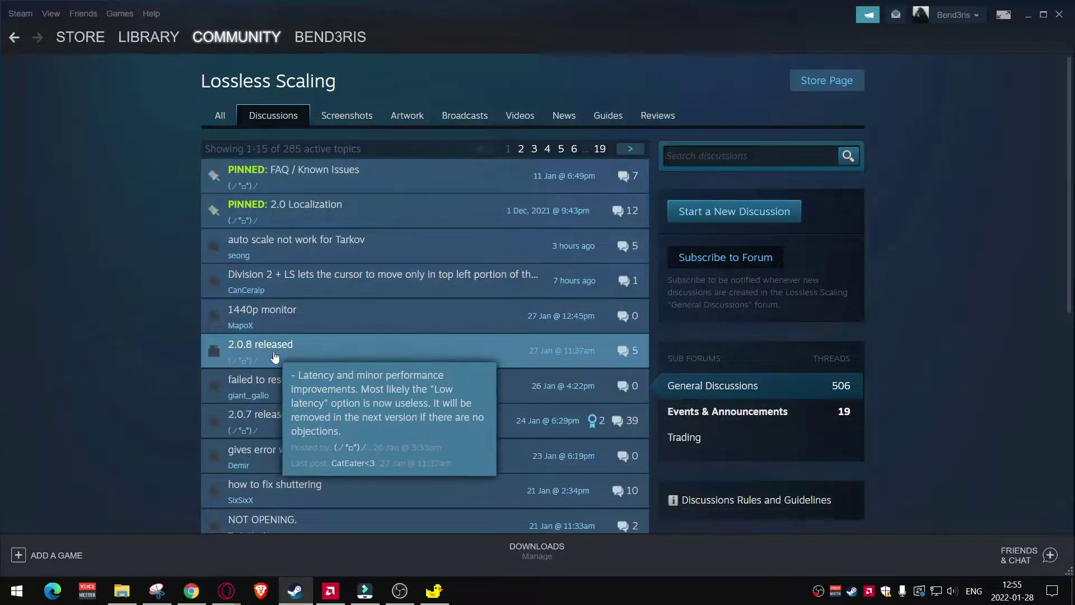
click(261, 343)
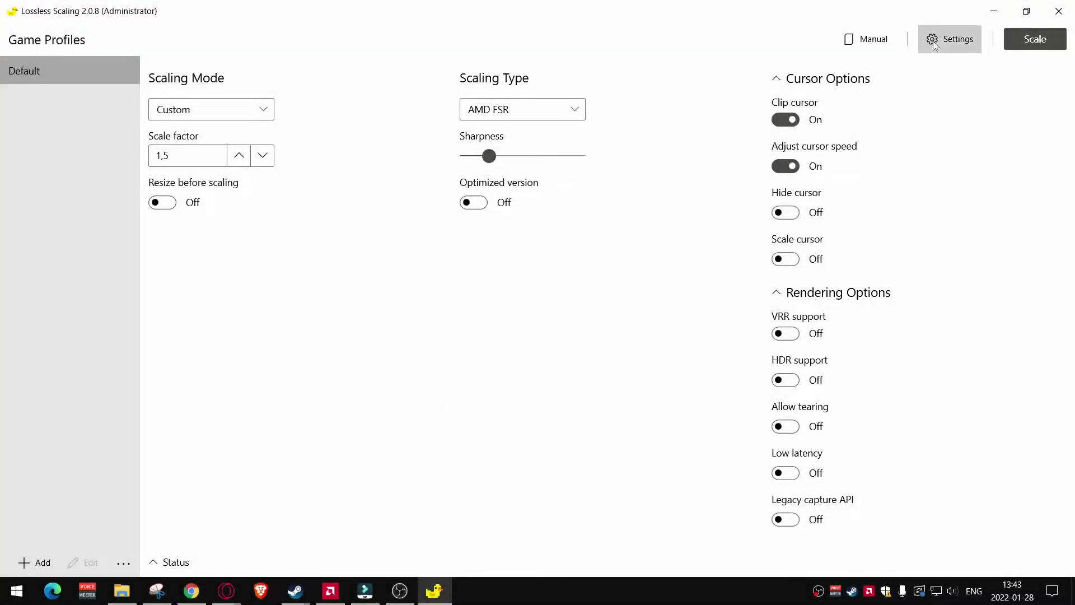
Set Theme mode to Dark in Settings, then add a new game profile.
click(949, 39)
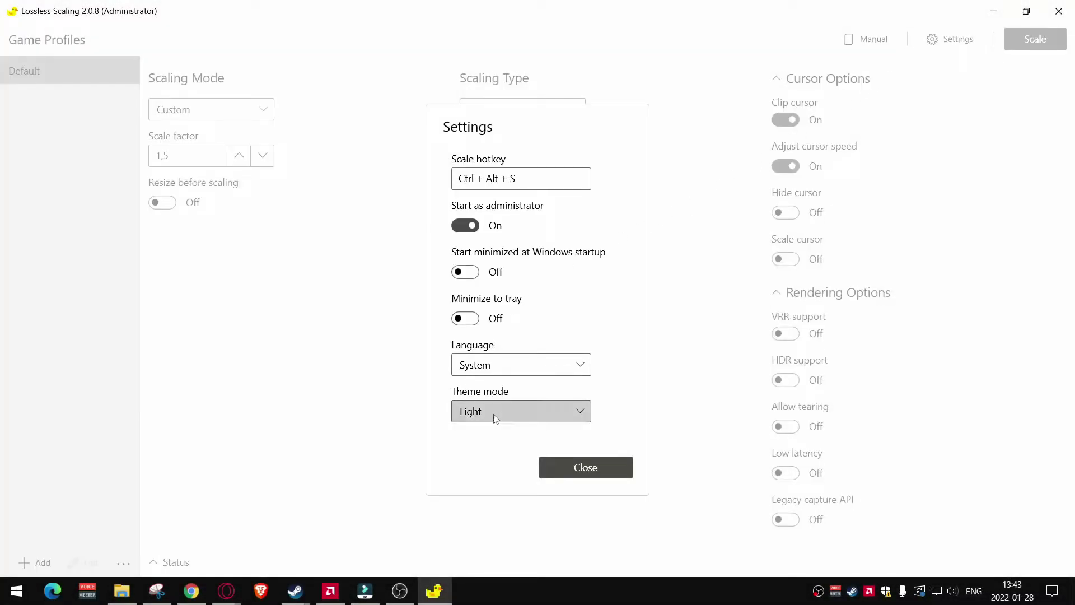
click(521, 411)
click(479, 479)
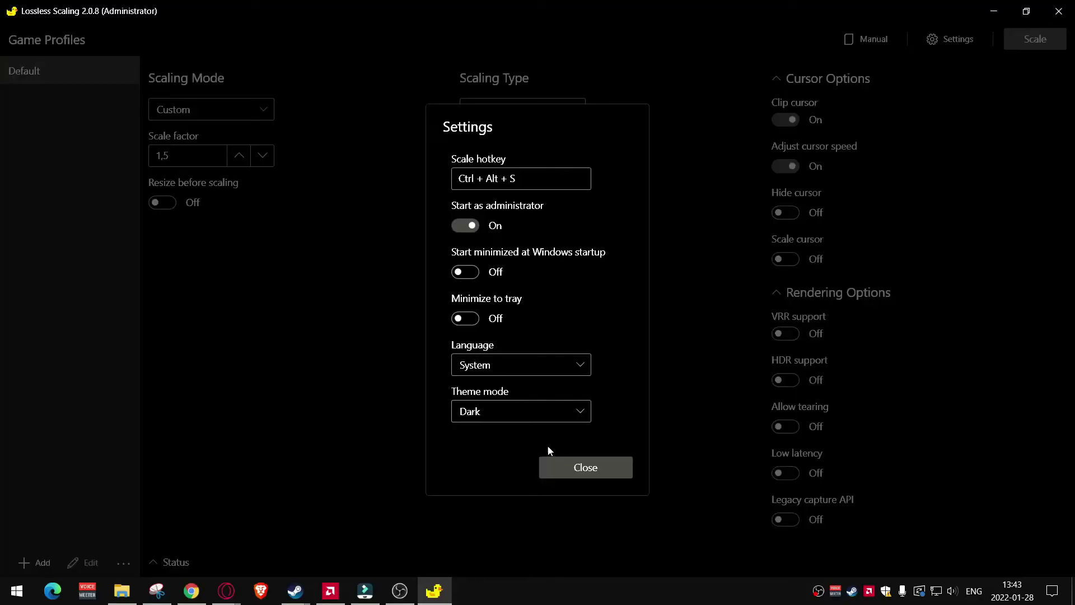
click(580, 467)
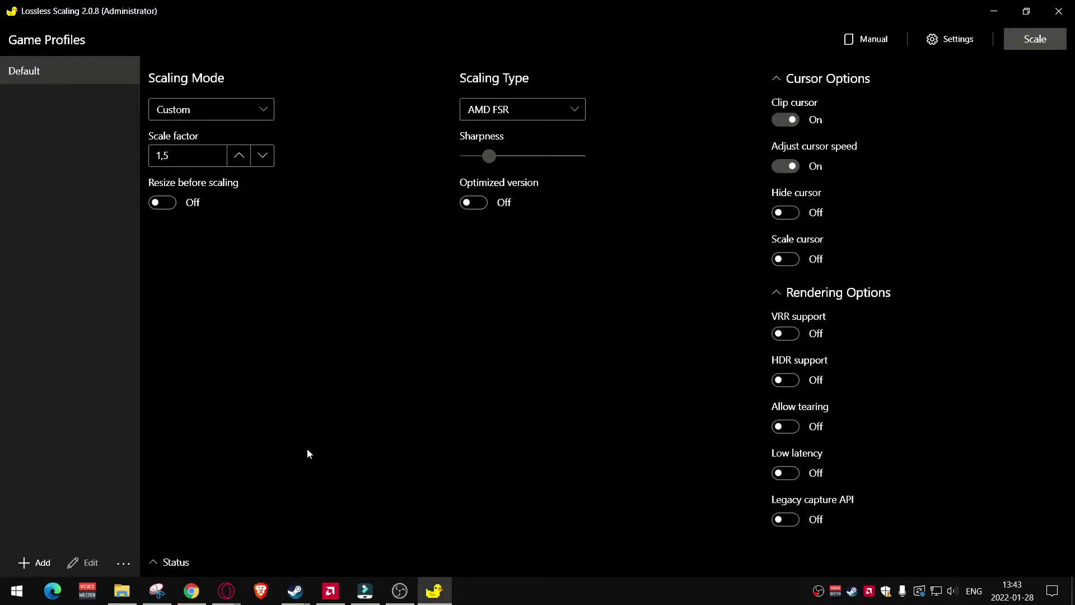
click(37, 564)
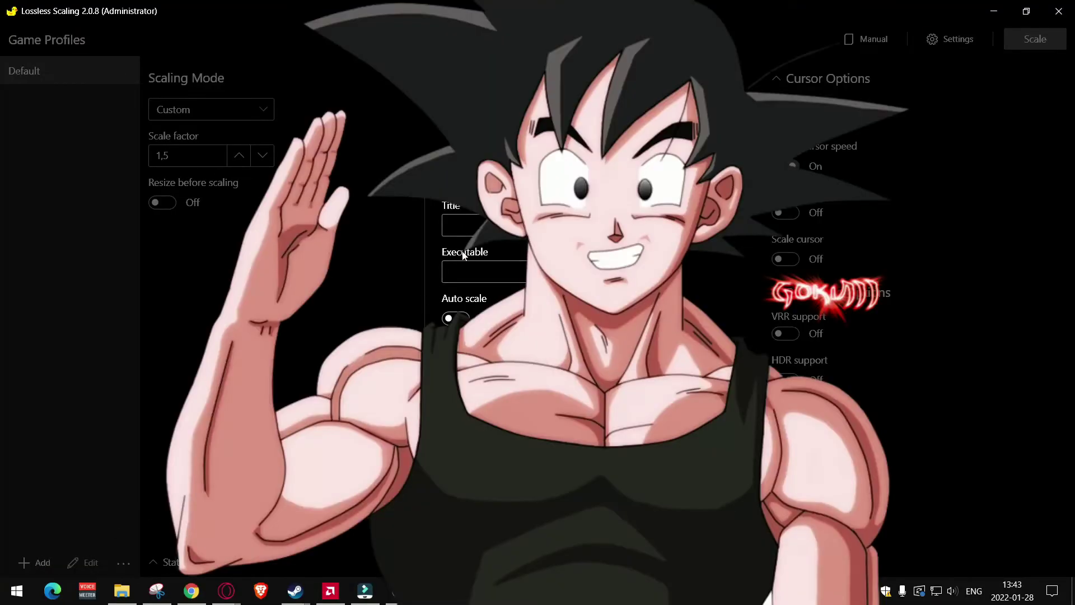